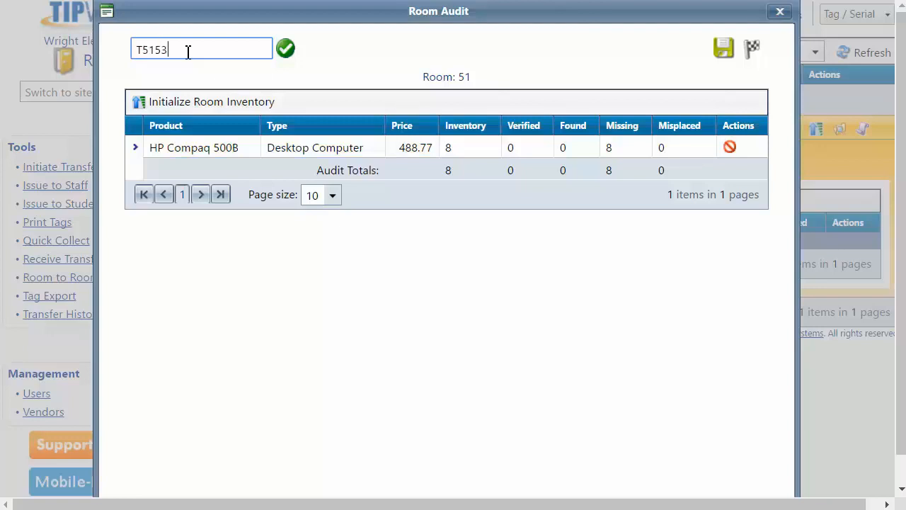
# Record tags T51536, T51535, T51540 and T51537 in the room 51 audit.
pyautogui.write('6')
pyautogui.press('Return')
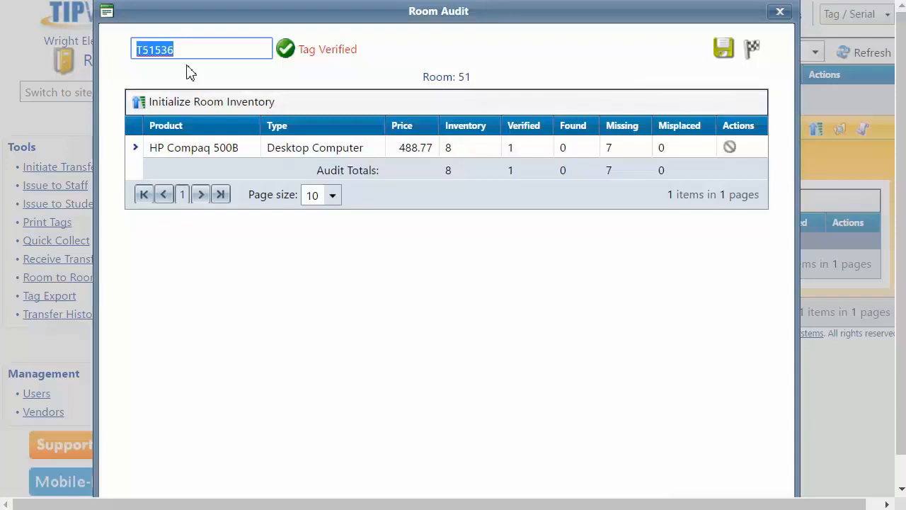
pyautogui.write('T51535')
pyautogui.press('Return')
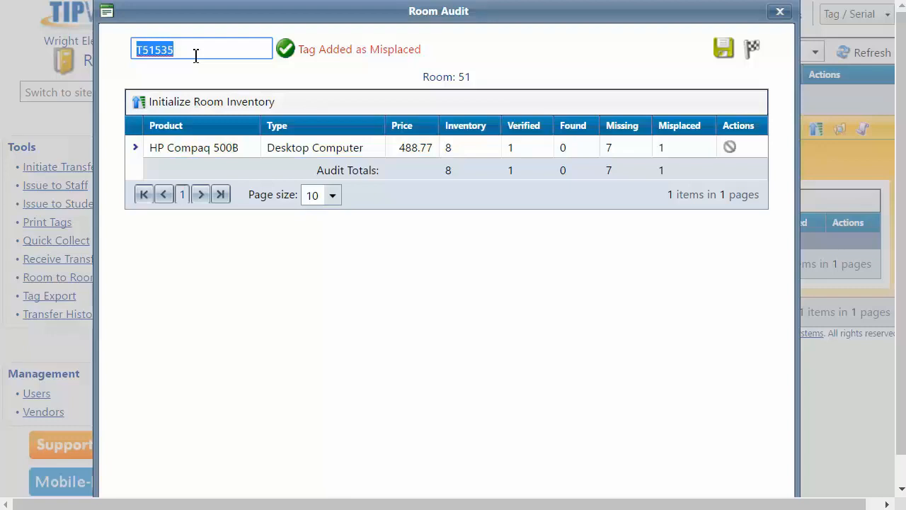
pyautogui.write('T51540')
pyautogui.press('Return')
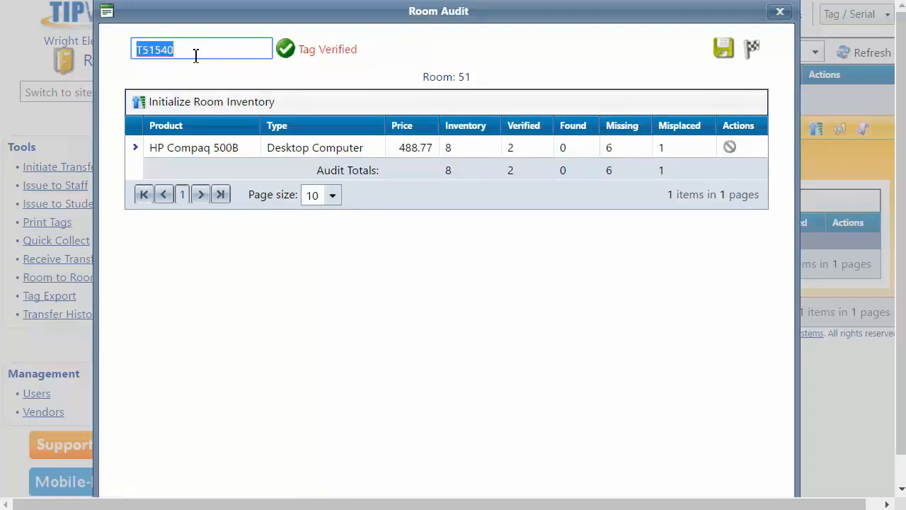
pyautogui.write('T51537')
pyautogui.press('Return')
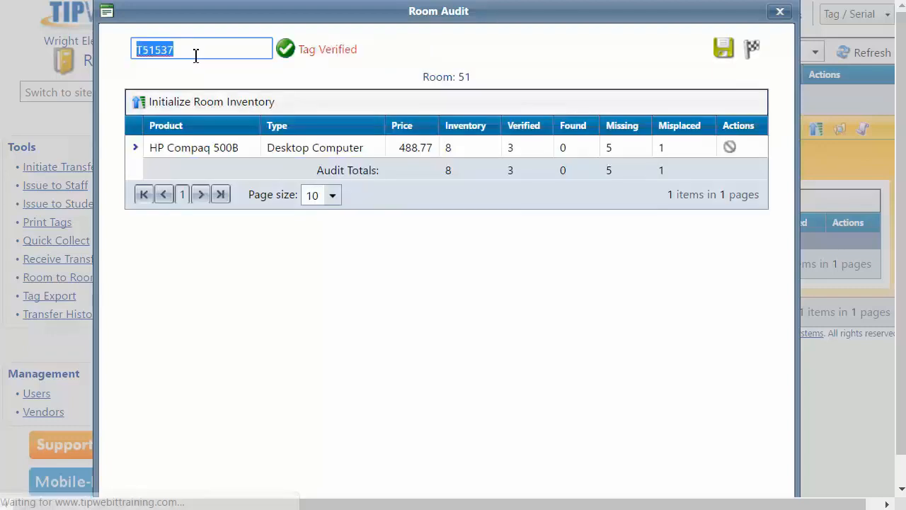
# Record tags T51541, T51538, T51542 and T51539 in the room 51 audit and finalize it.
pyautogui.write('T51541')
pyautogui.press('Return')
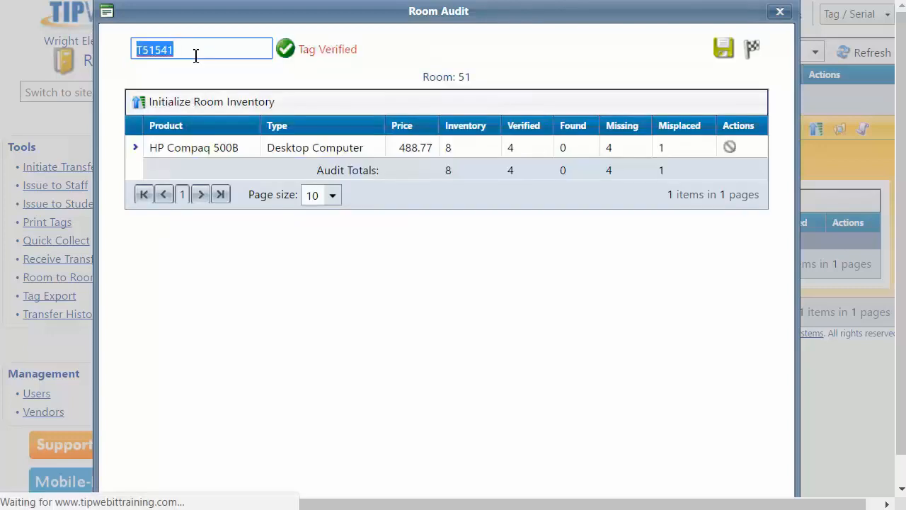
pyautogui.write('T51538')
pyautogui.press('Return')
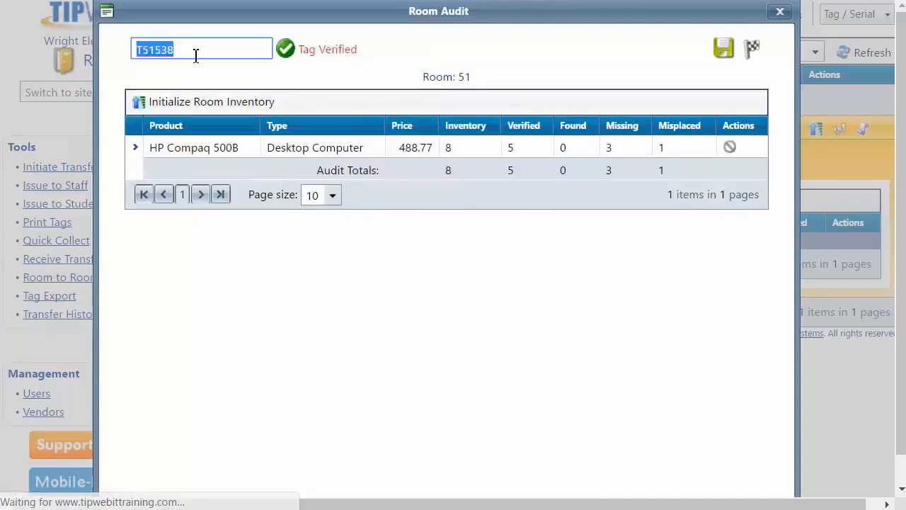
pyautogui.write('T51542')
pyautogui.press('Return')
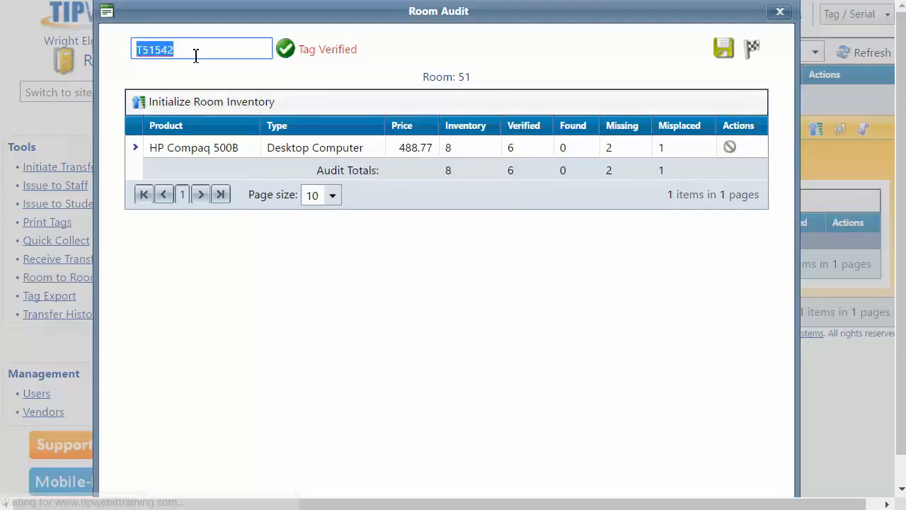
pyautogui.write('T51539')
pyautogui.press('Return')
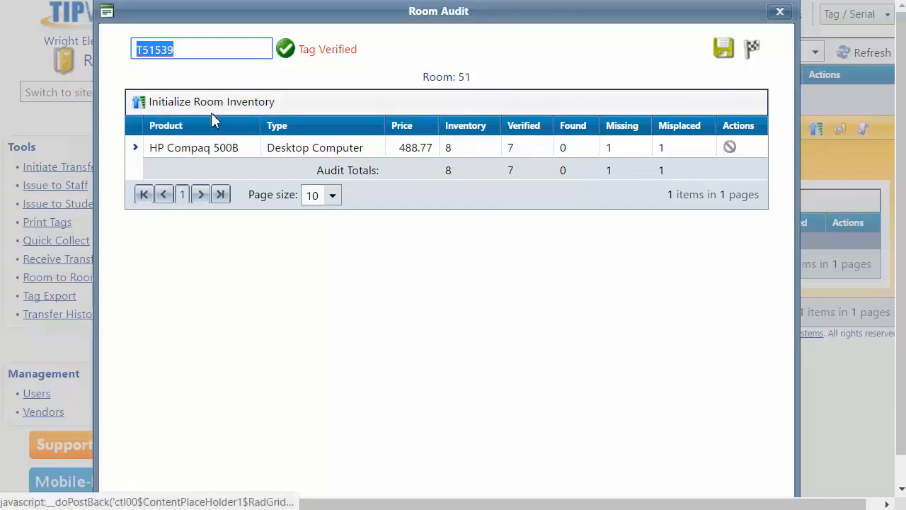
pyautogui.click(755, 54)
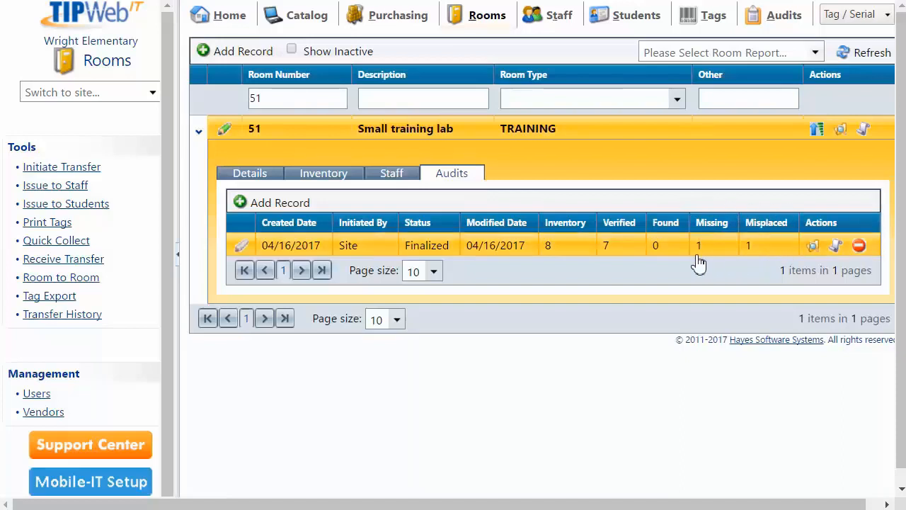
# Open the finalized audit's details and review the actions available for missing tag T51543 and misplaced tag T51535.
pyautogui.click(813, 246)
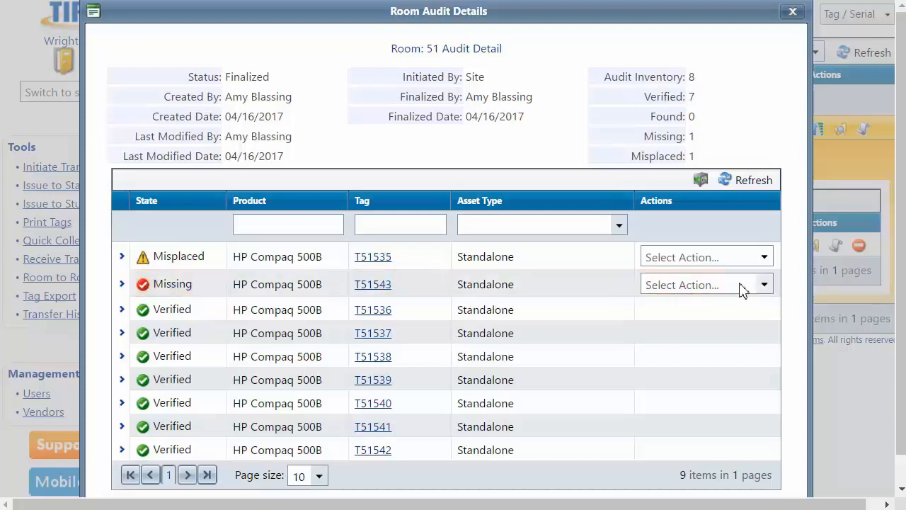
pyautogui.click(765, 285)
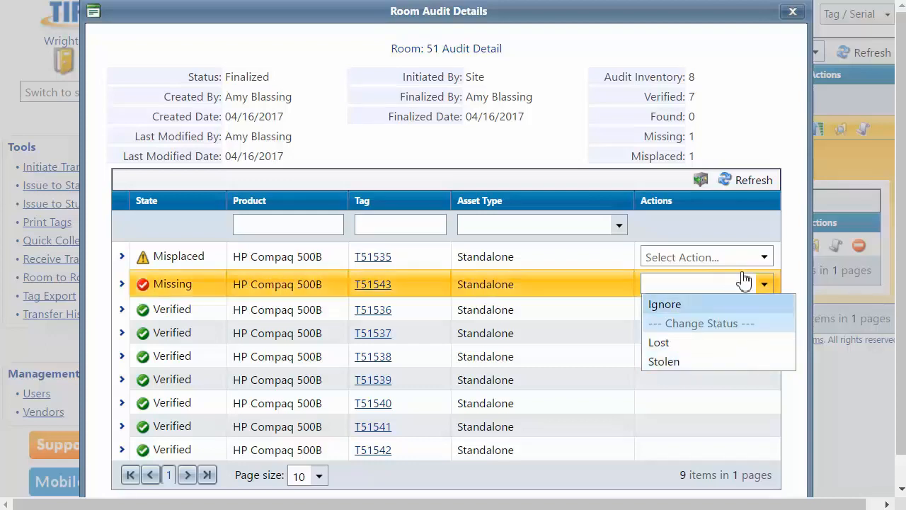
pyautogui.click(765, 257)
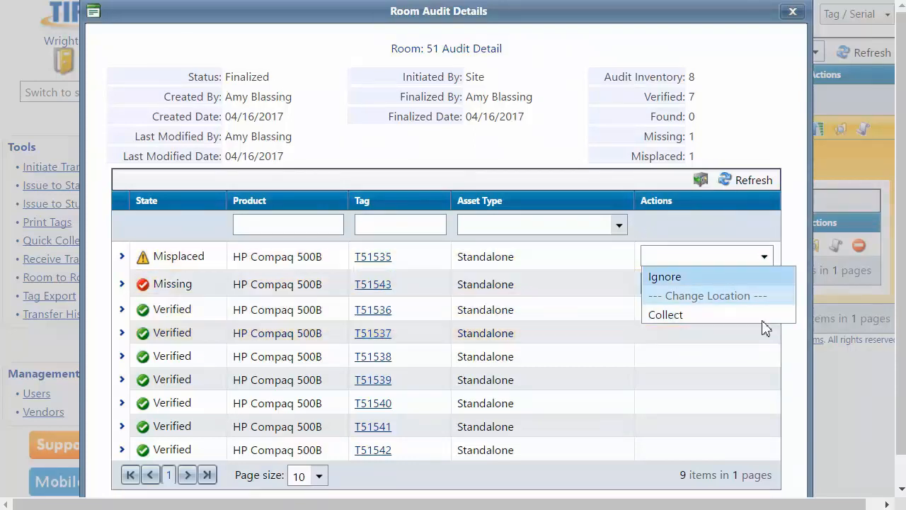
pyautogui.click(798, 256)
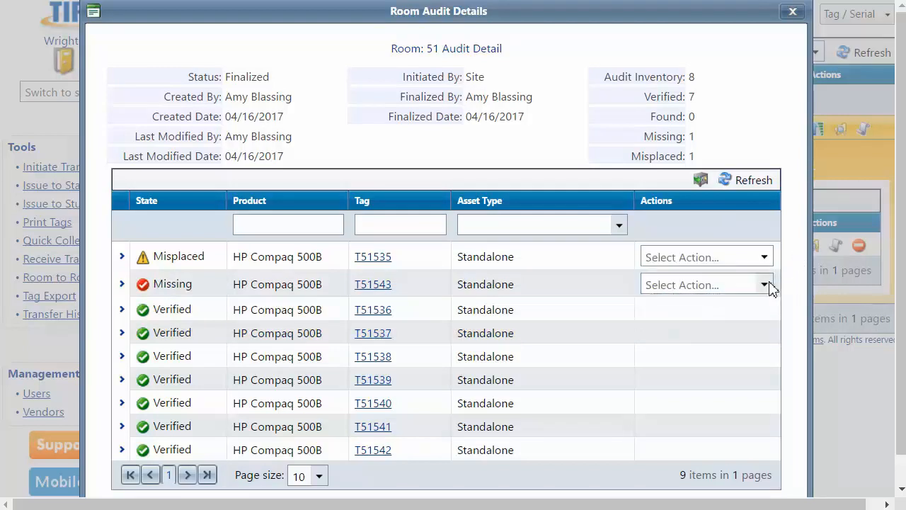
# Change missing tag T51543's status to Lost and collect misplaced tag T51535, closing the audit details.
pyautogui.click(765, 285)
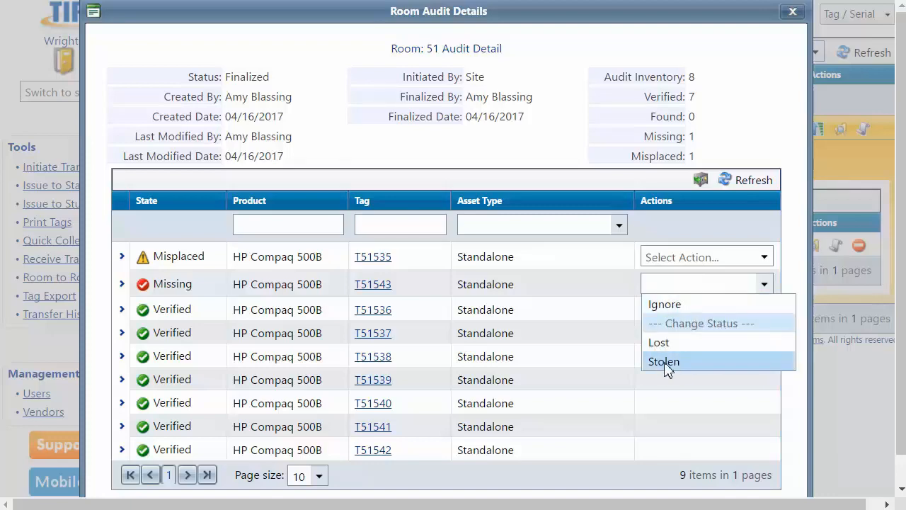
pyautogui.click(658, 343)
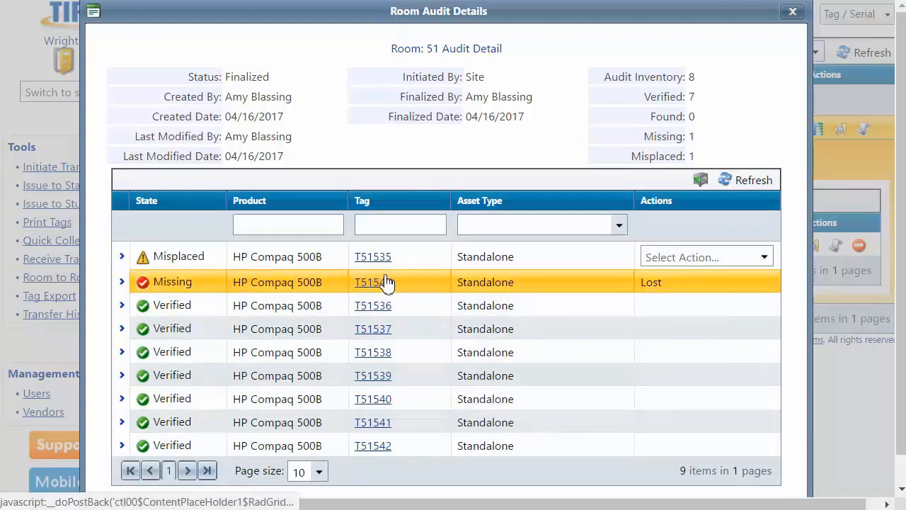
pyautogui.click(771, 260)
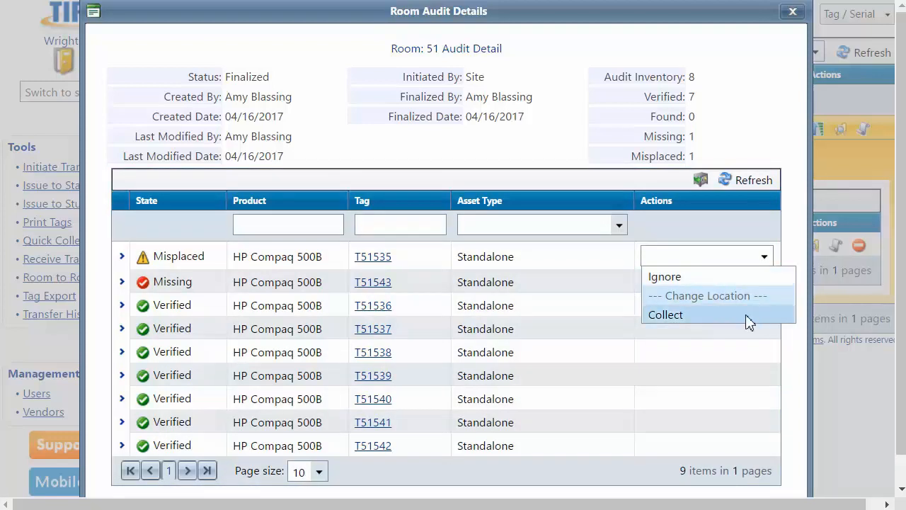
pyautogui.click(666, 316)
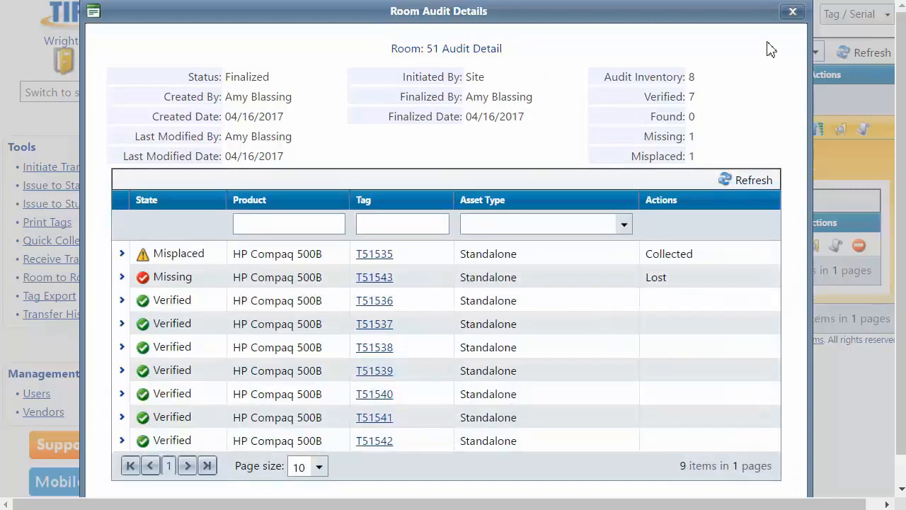
pyautogui.click(792, 12)
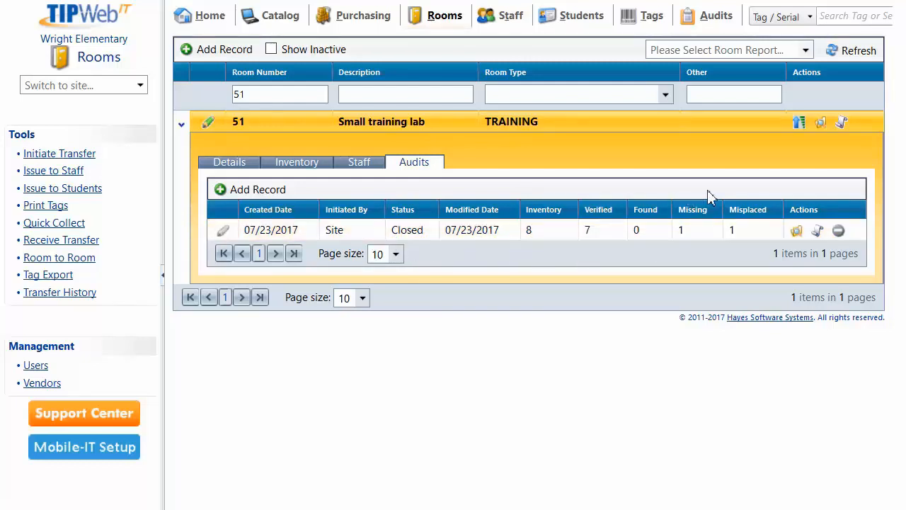
# View the Room Audit Summary Report for room 51's audit and close it.
pyautogui.click(817, 232)
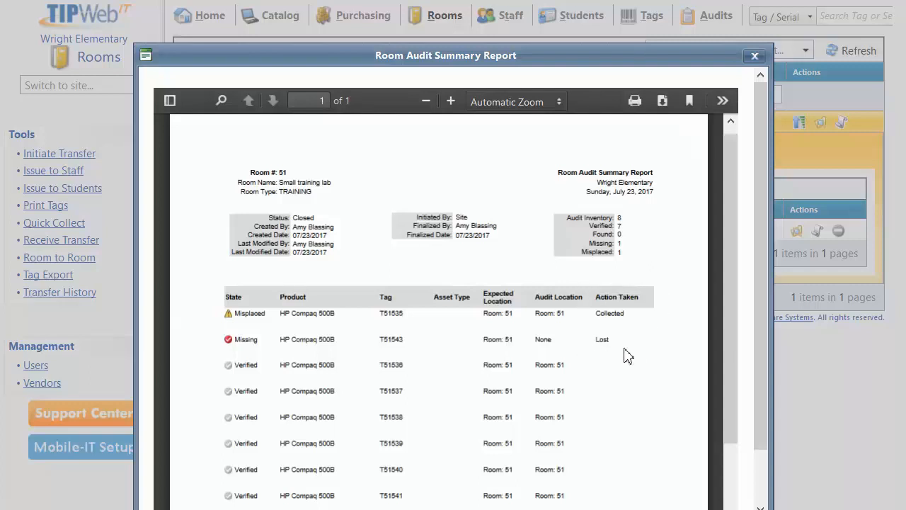
pyautogui.click(753, 57)
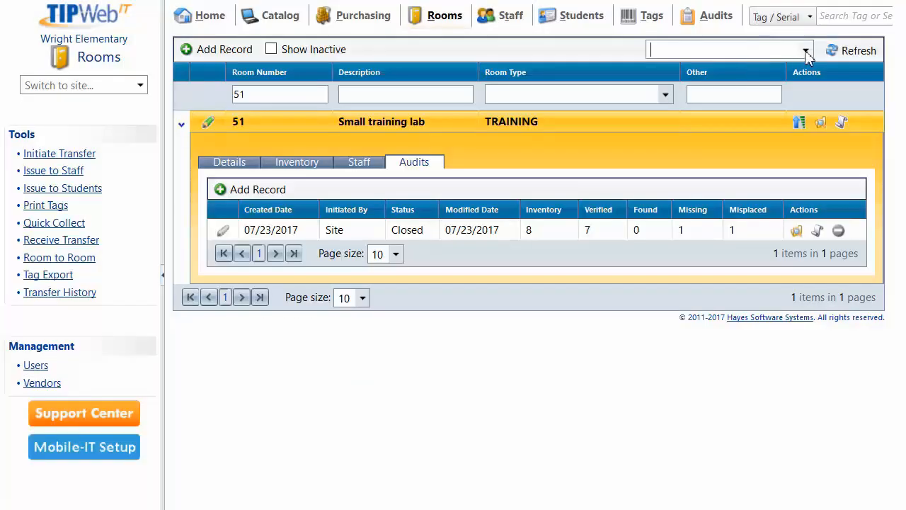
# Open the Room Audit Detail Report filters and include all audit states and all audit statuses.
pyautogui.click(806, 51)
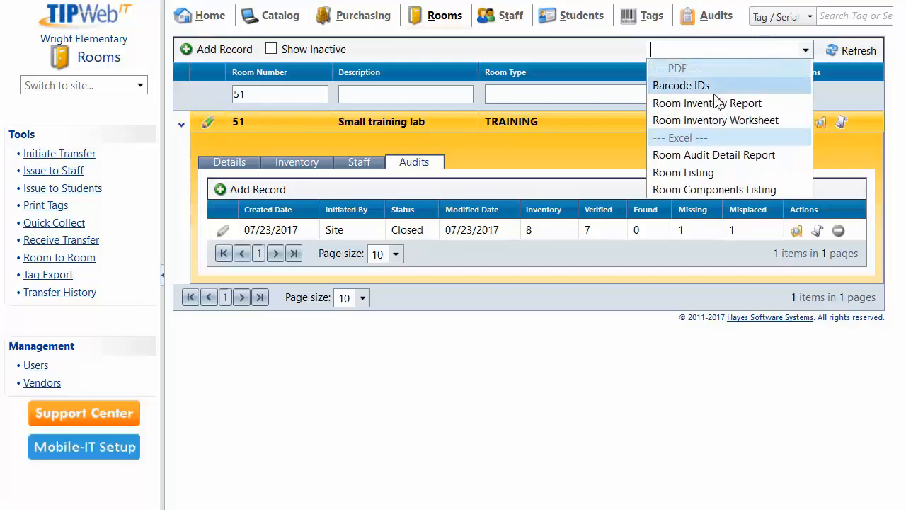
pyautogui.click(684, 159)
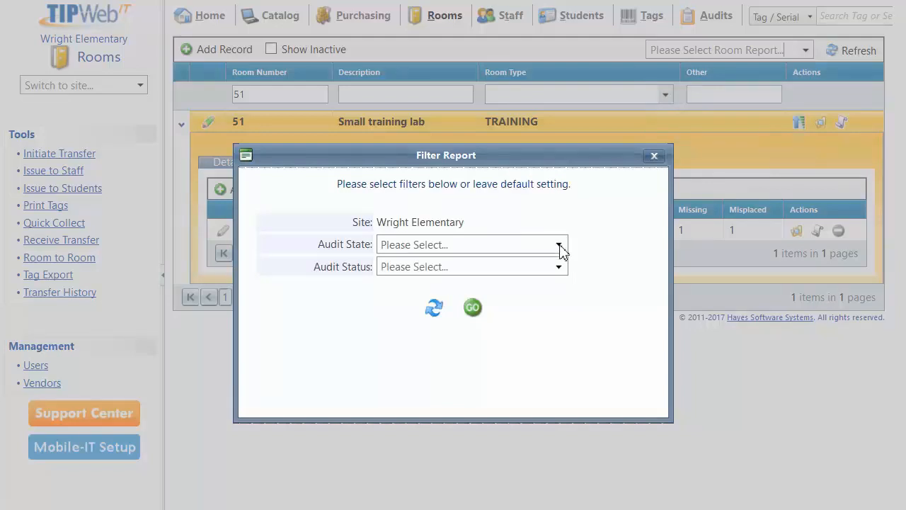
pyautogui.click(559, 247)
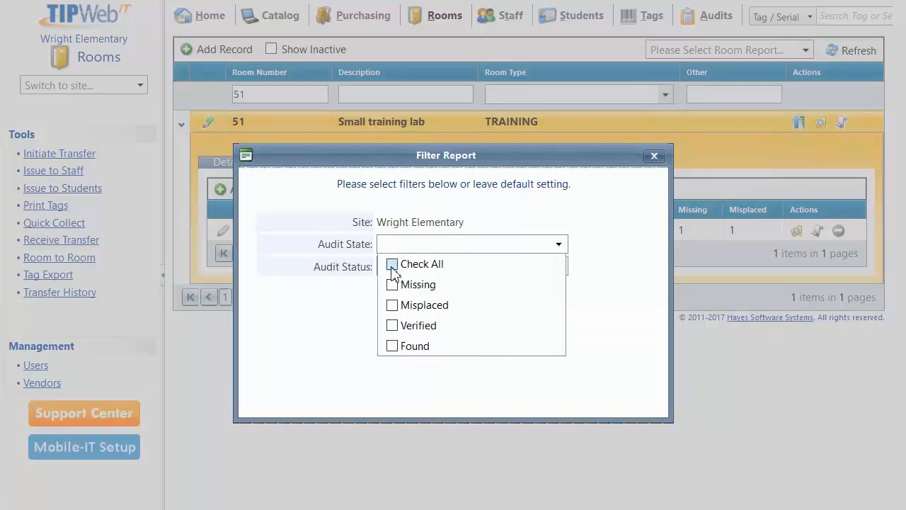
pyautogui.click(392, 264)
pyautogui.click(354, 317)
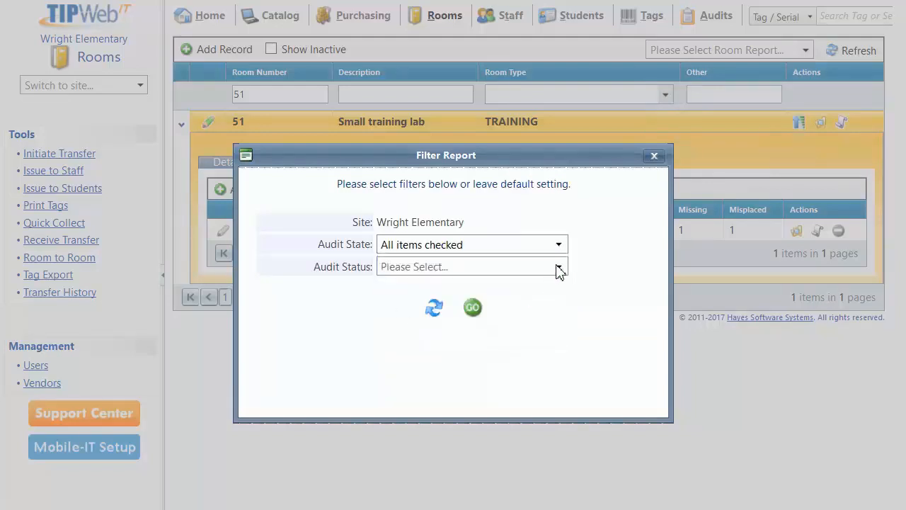
pyautogui.click(559, 269)
pyautogui.click(392, 287)
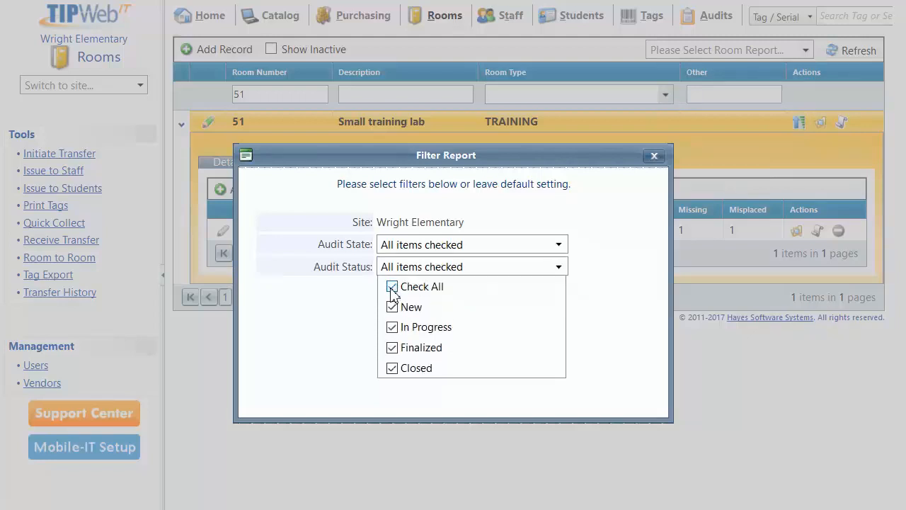
pyautogui.click(350, 312)
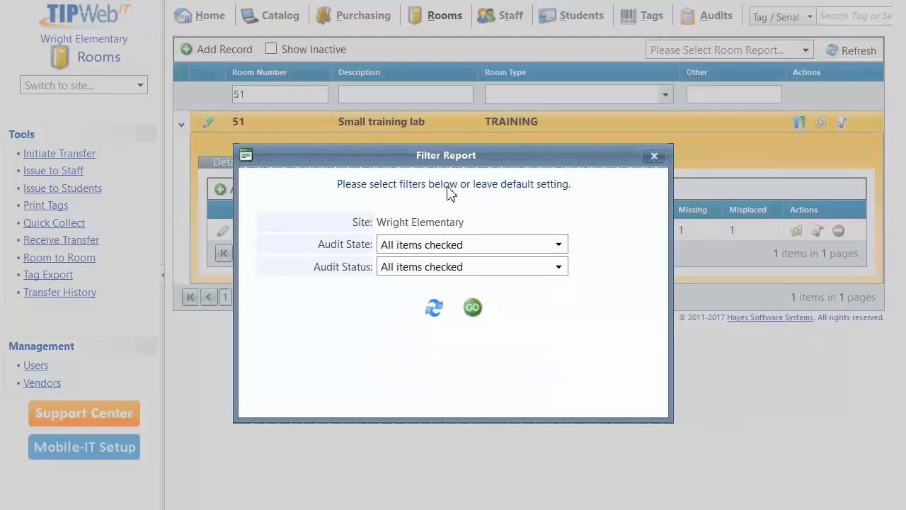